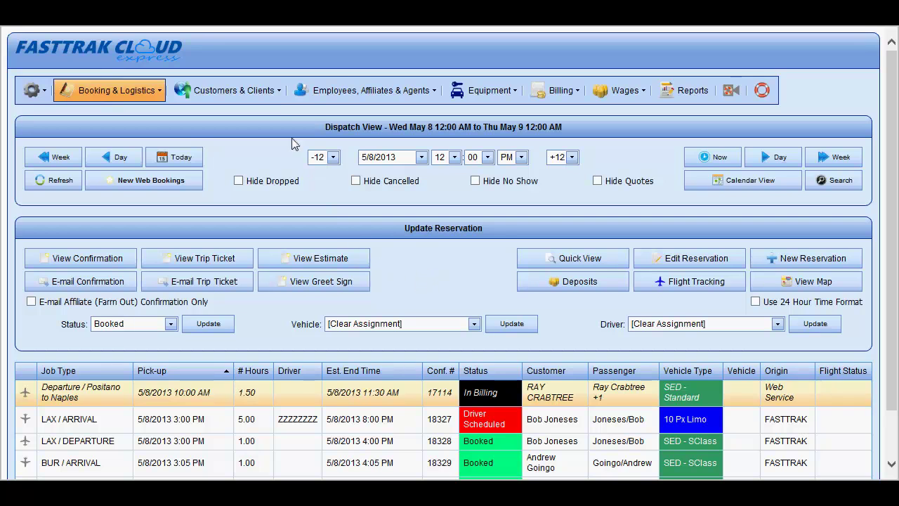
Open the Customers & Clients menu from the Dispatch View toolbar.
left_click(274, 97)
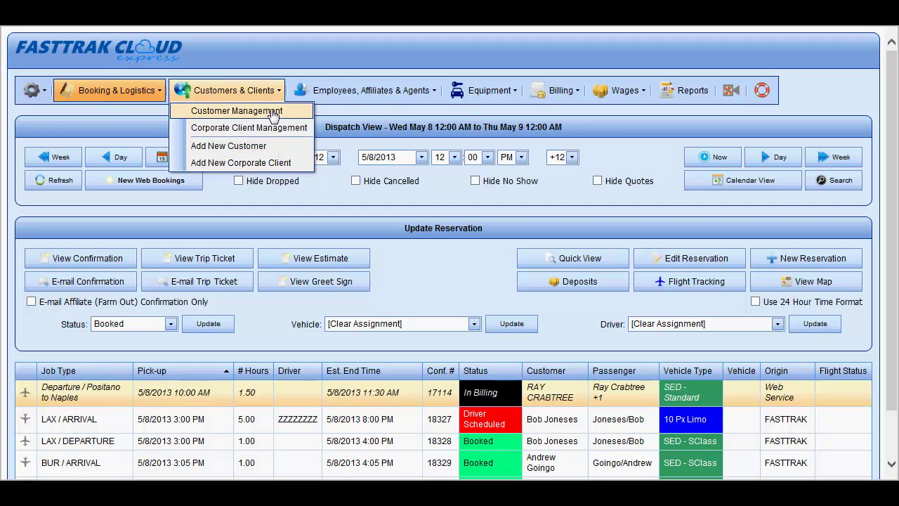
Go to Customer Management and focus the First Name and Corporate Client search fields.
left_click(274, 116)
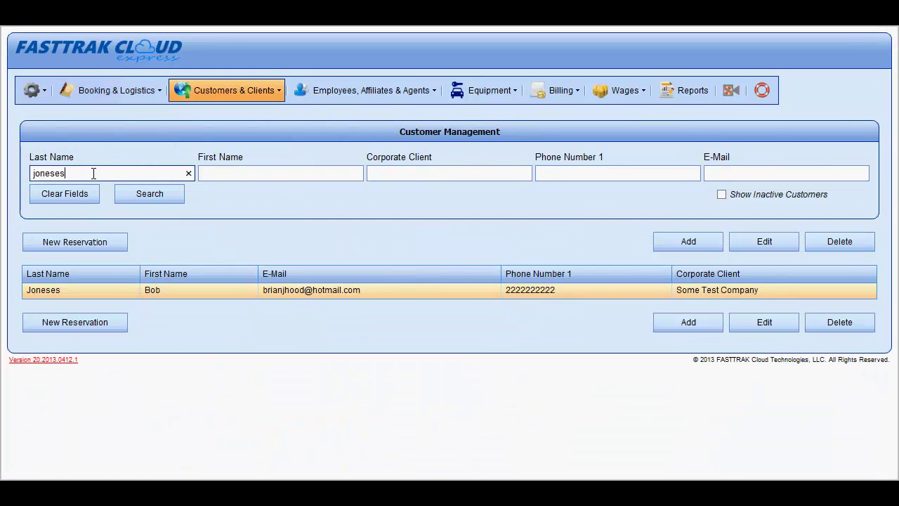
left_click(255, 172)
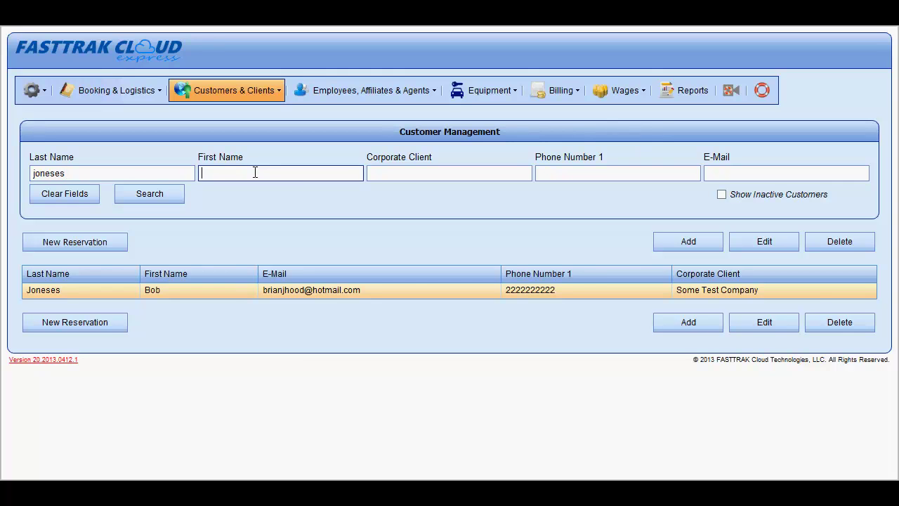
left_click(416, 172)
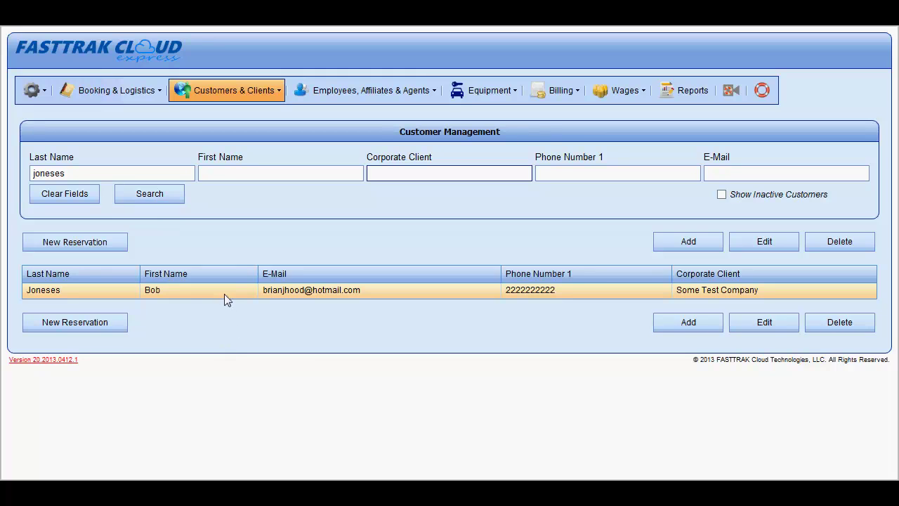
Open the found customer in Edit Customer Profile and look over its contact and notification settings.
left_click(764, 322)
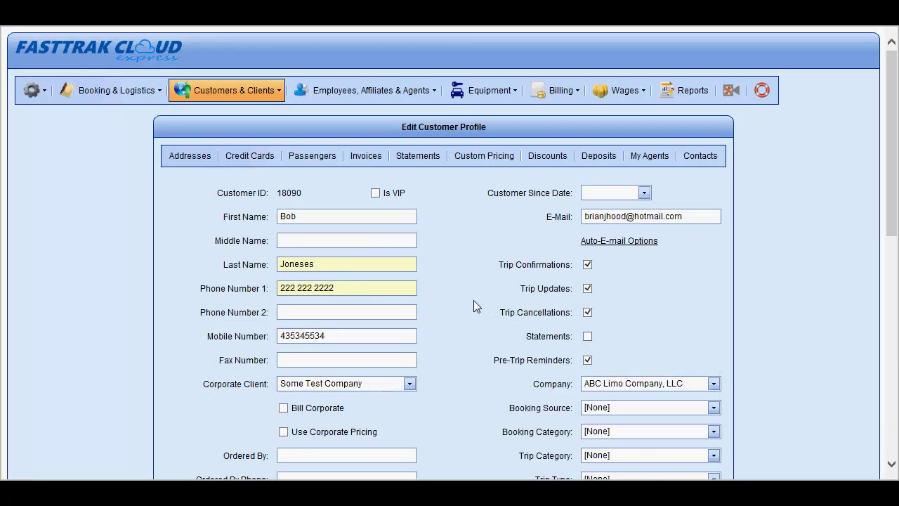
scroll(473, 302, "down", 4)
scroll(470, 306, "down", 4)
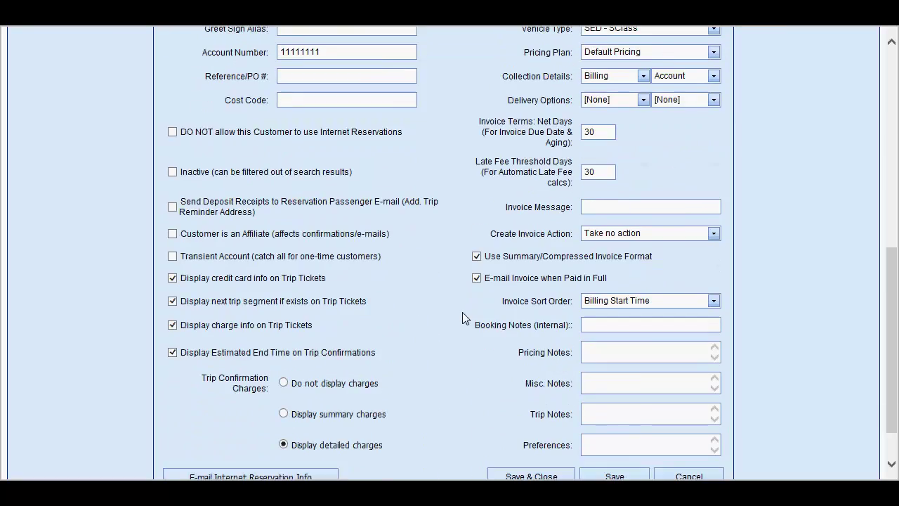
scroll(449, 320, "up", 8)
scroll(450, 326, "up", 1)
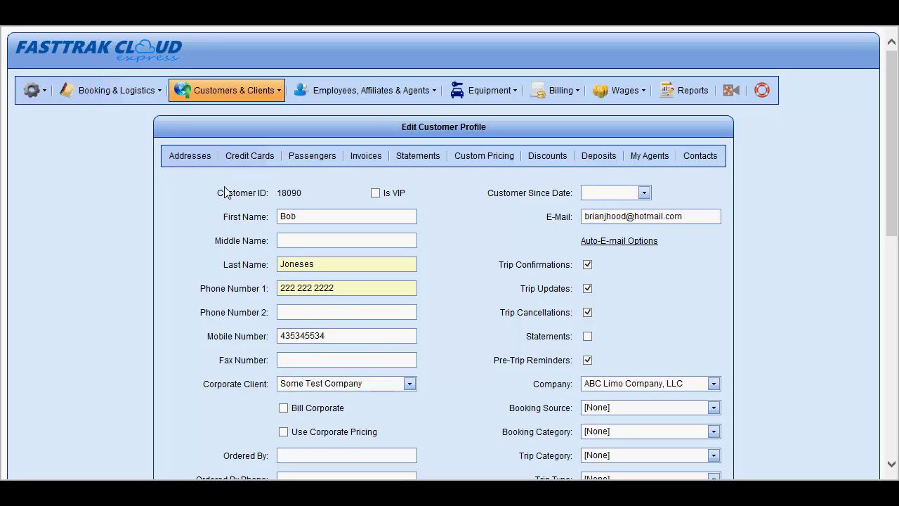
left_click(191, 160)
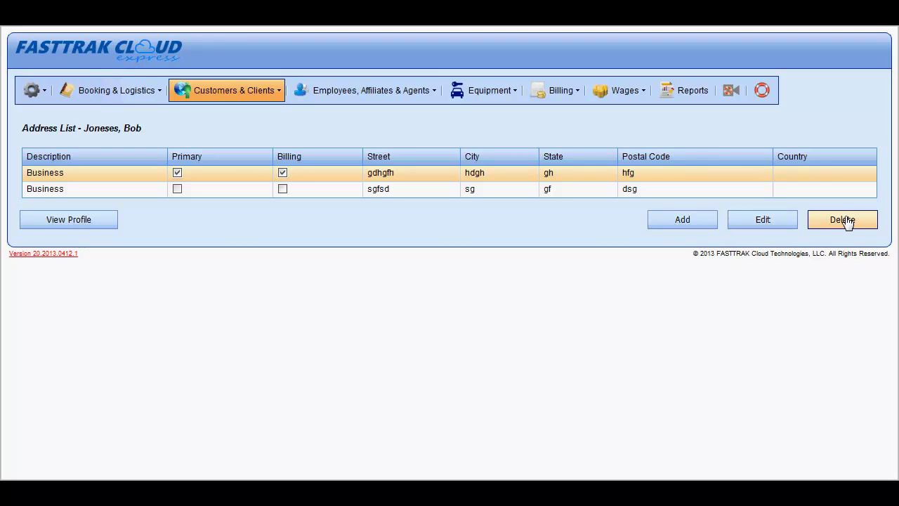
left_click(68, 220)
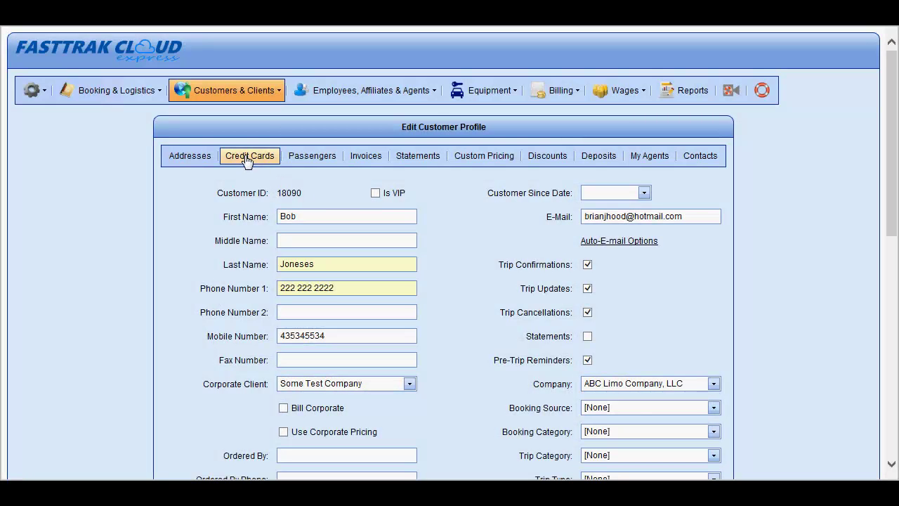
left_click(247, 160)
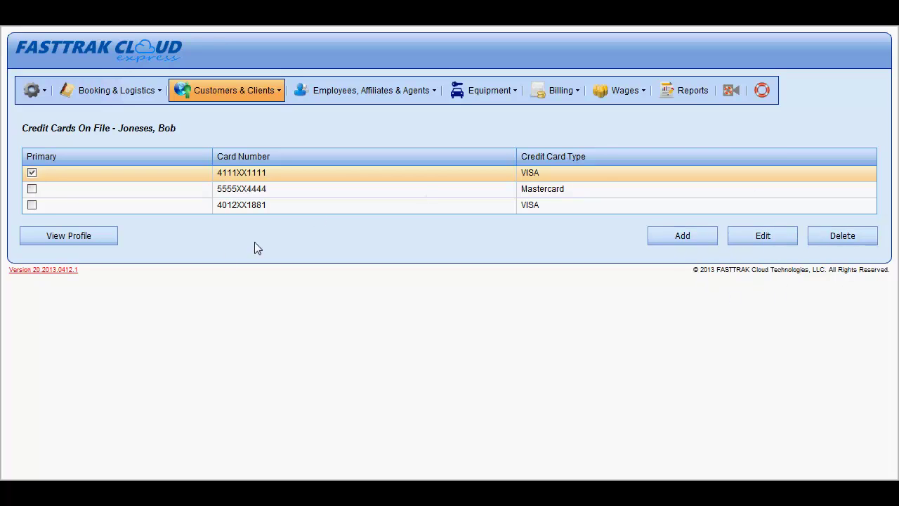
left_click(32, 239)
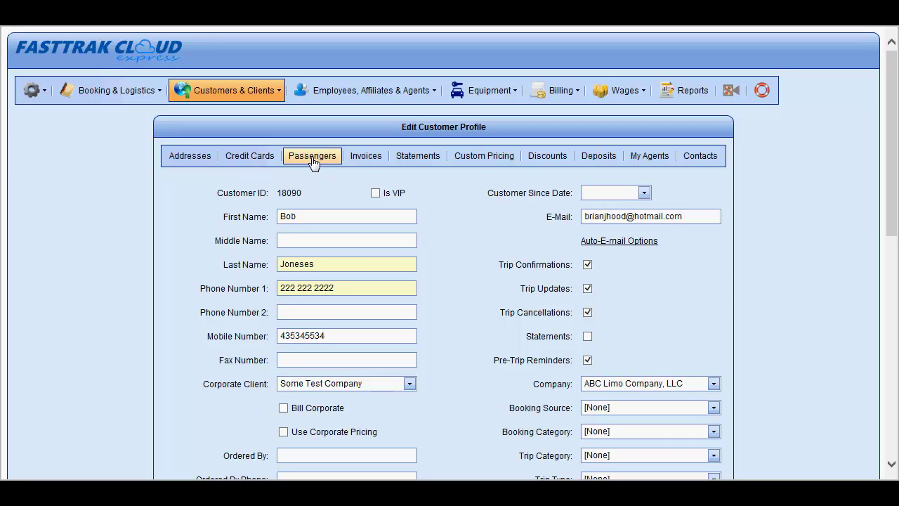
left_click(313, 156)
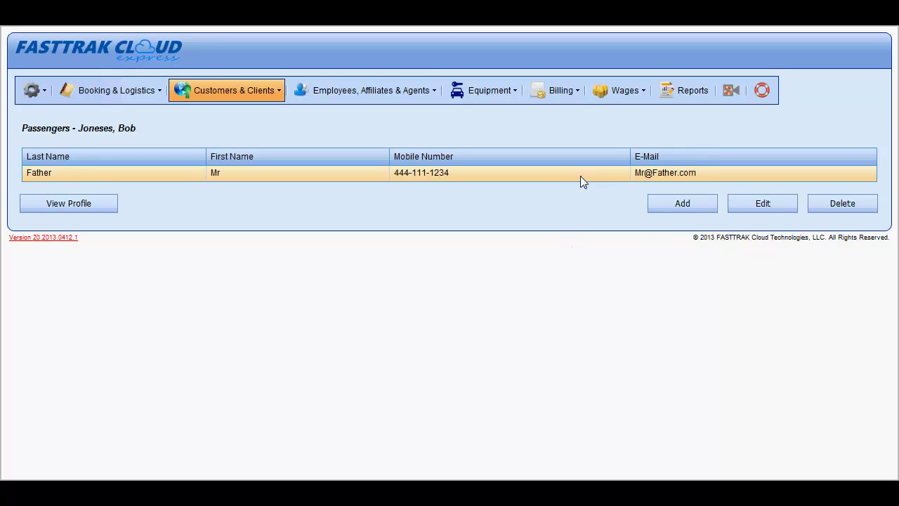
left_click(762, 209)
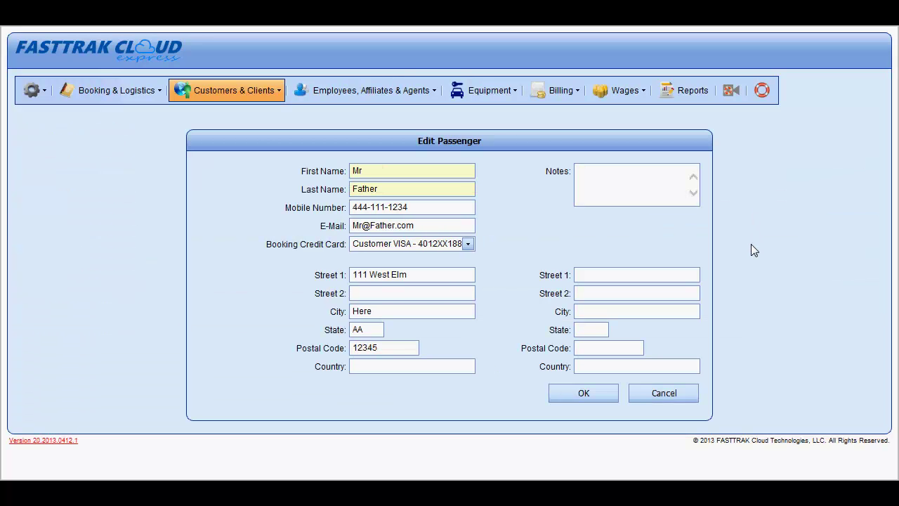
left_click(659, 400)
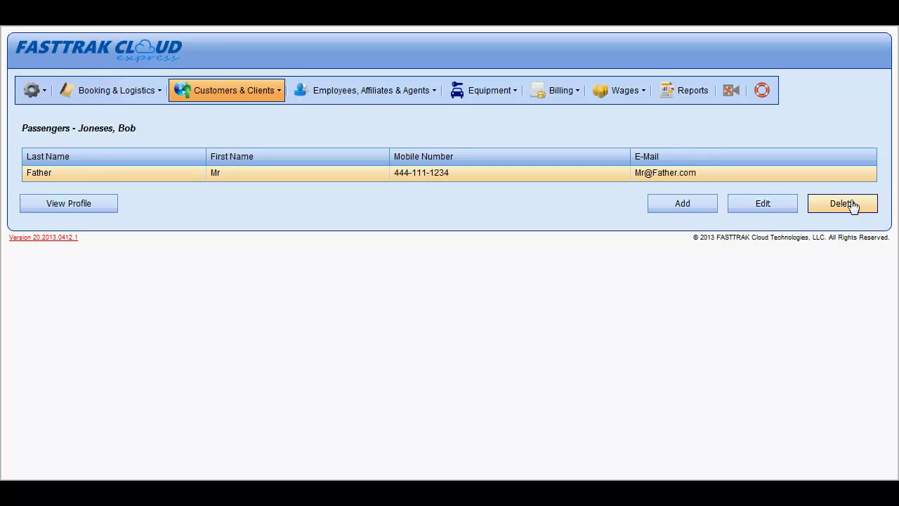
left_click(68, 204)
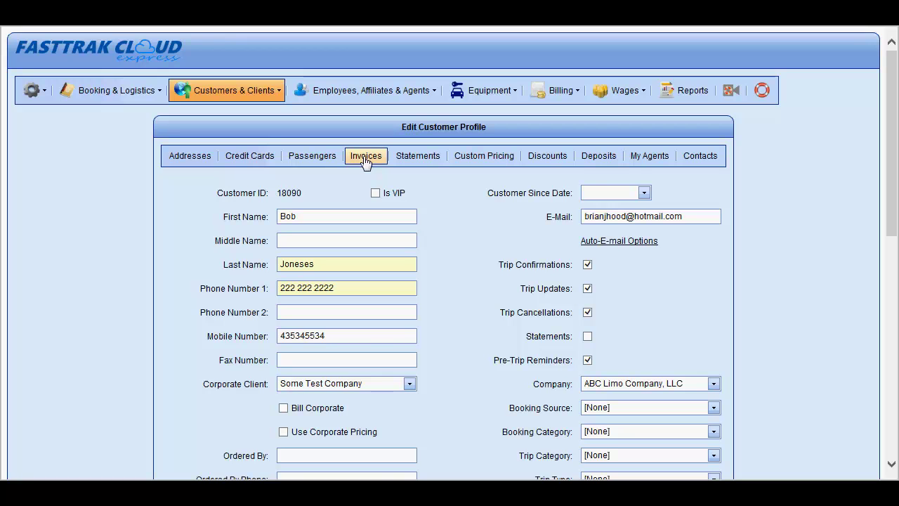
left_click(365, 159)
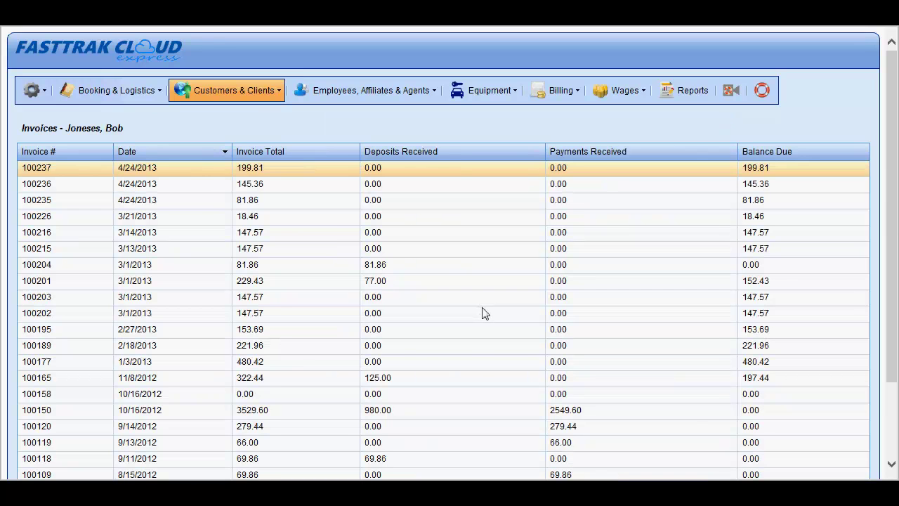
scroll(483, 313, "down", 3)
scroll(483, 313, "up", 2)
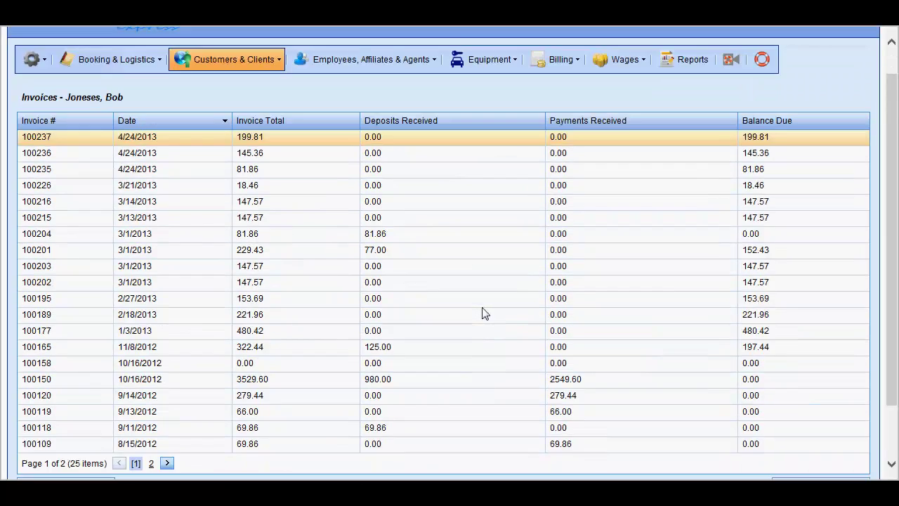
scroll(483, 313, "down", 2)
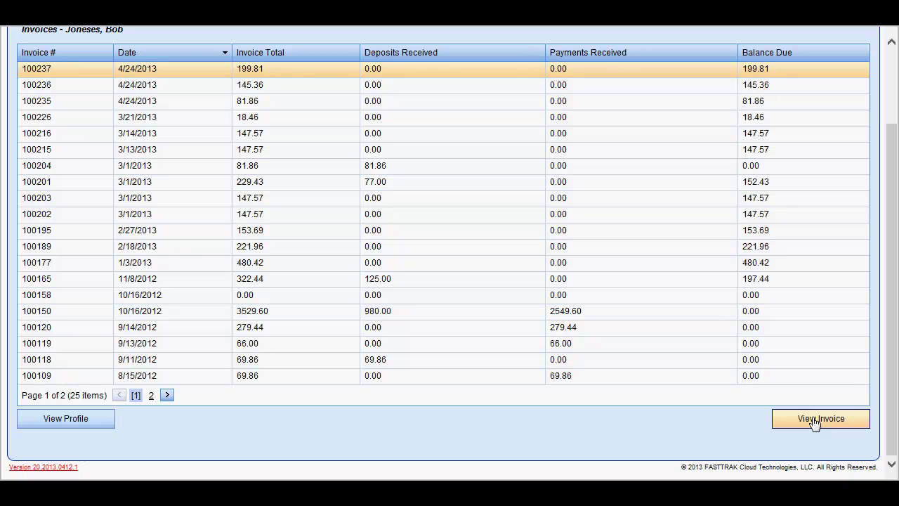
left_click(50, 422)
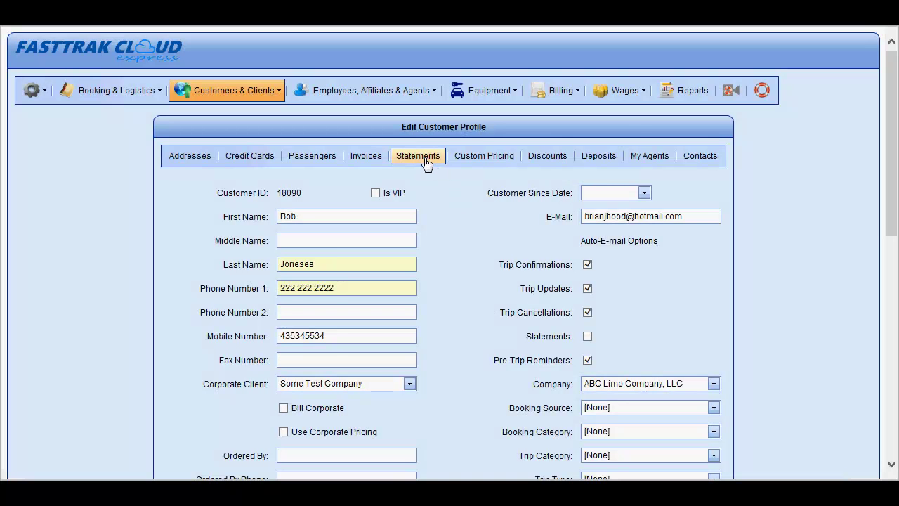
Review the customer's statements, selecting an 8/16/2012 one, then return to the profile.
left_click(418, 155)
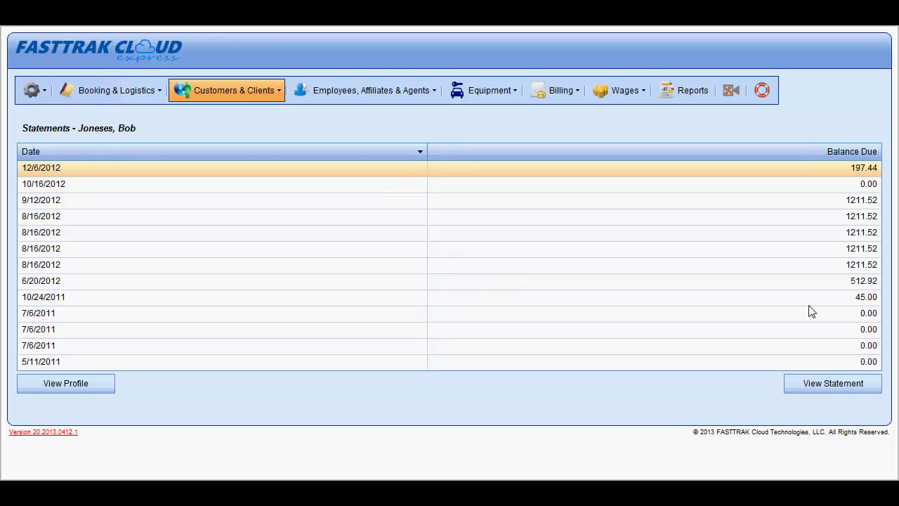
left_click(794, 238)
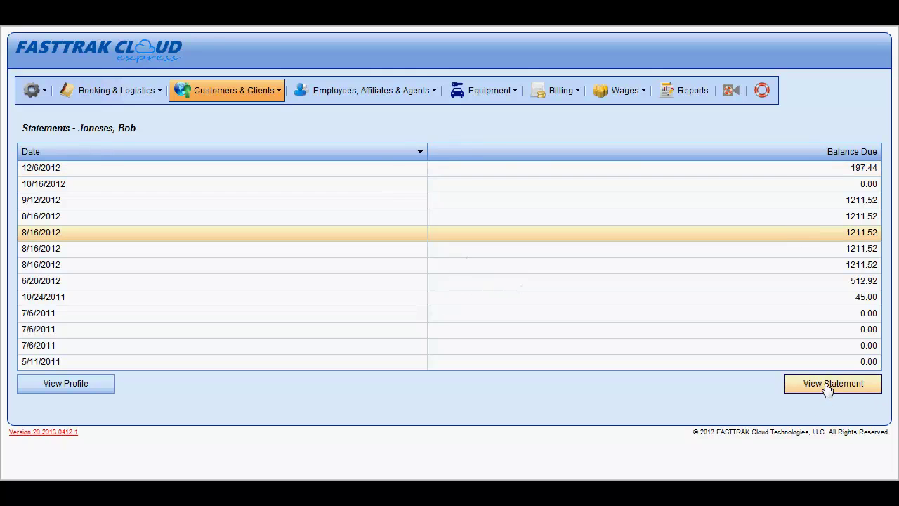
left_click(84, 388)
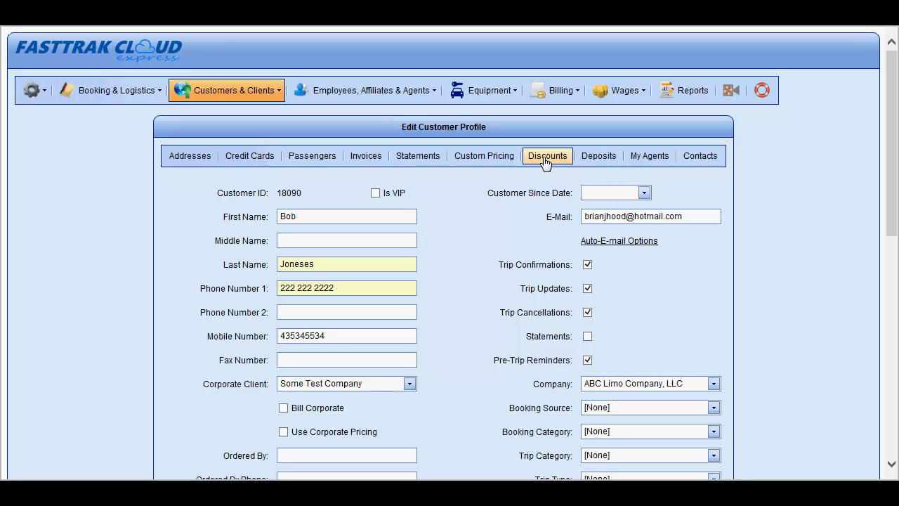
left_click(546, 159)
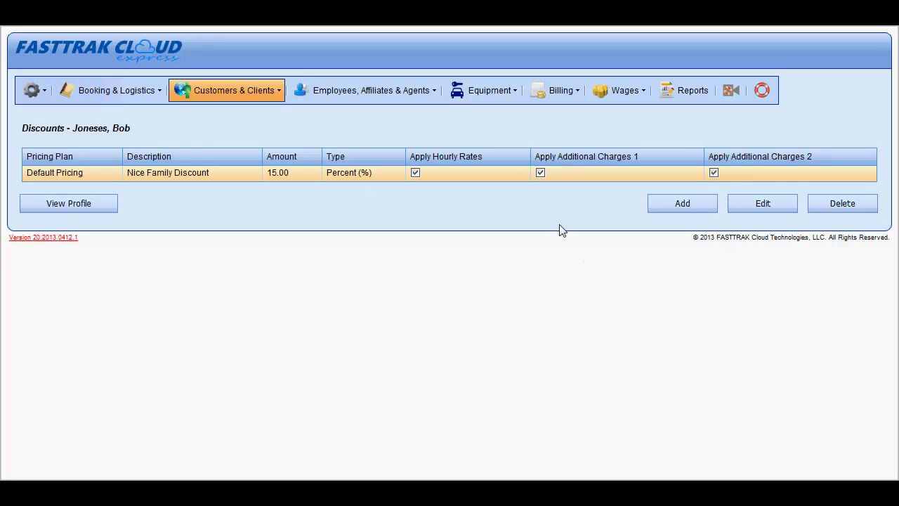
left_click(762, 206)
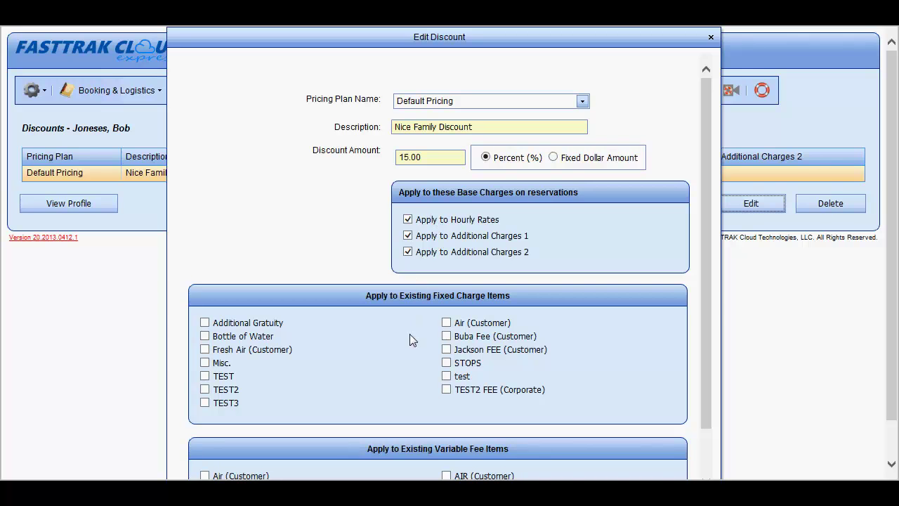
scroll(407, 359, "down", 3)
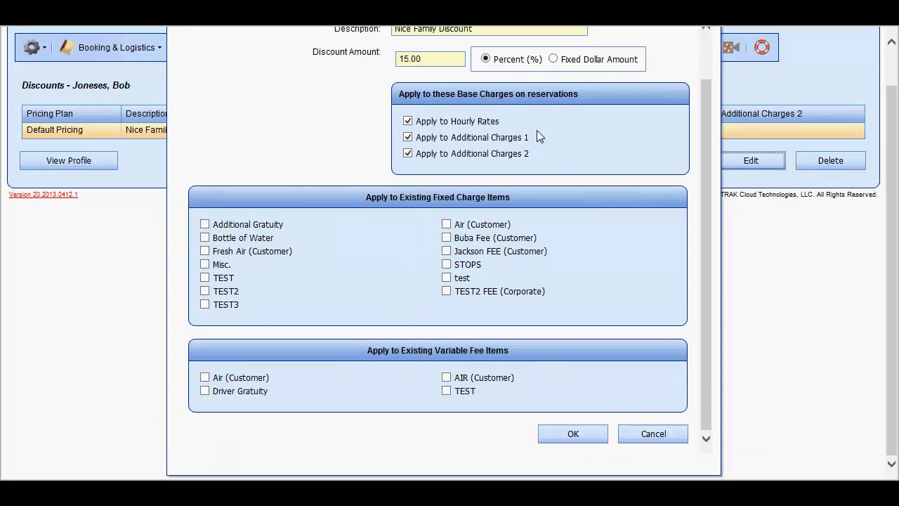
left_click(653, 434)
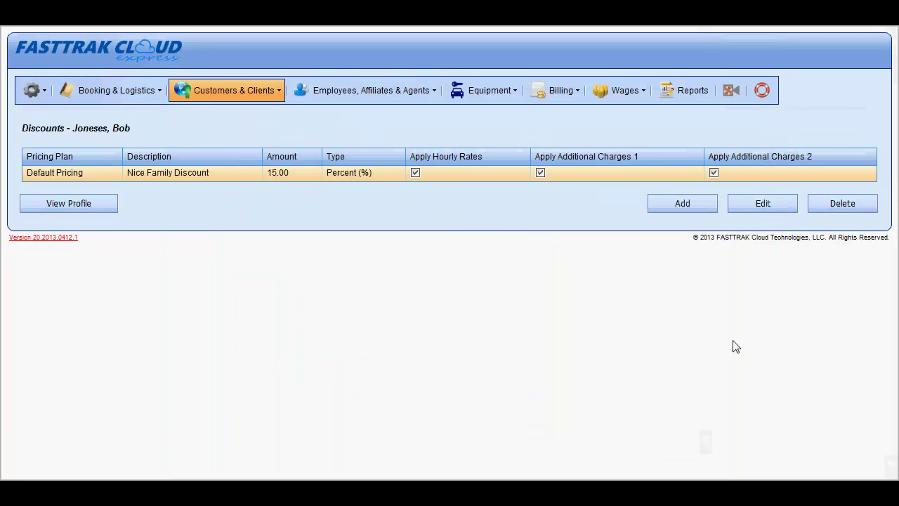
left_click(70, 203)
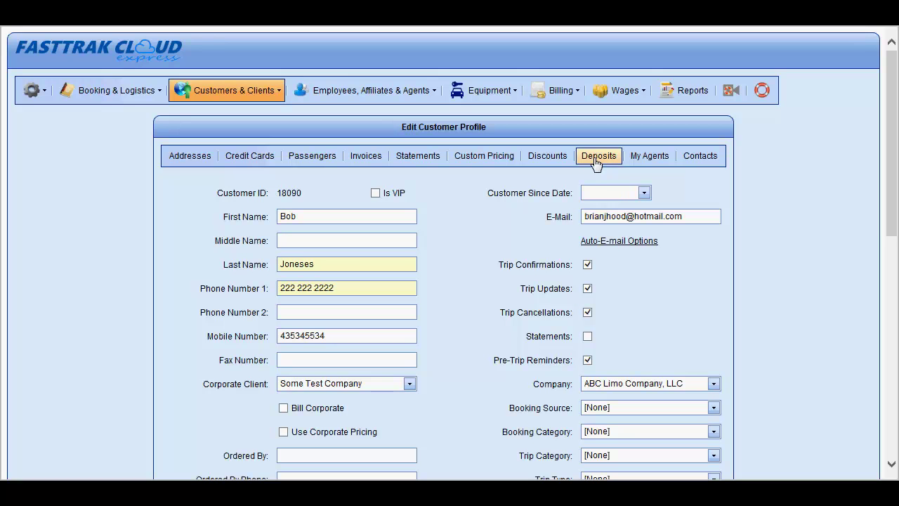
left_click(595, 157)
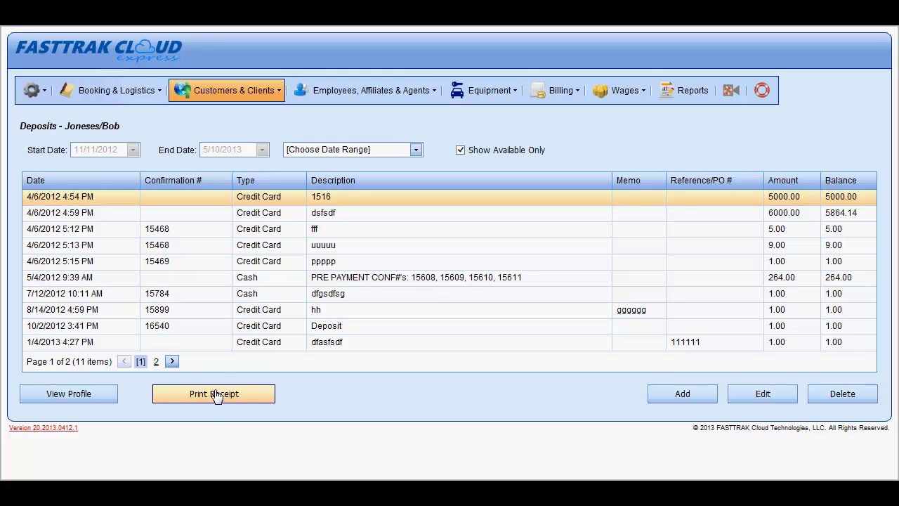
left_click(244, 247)
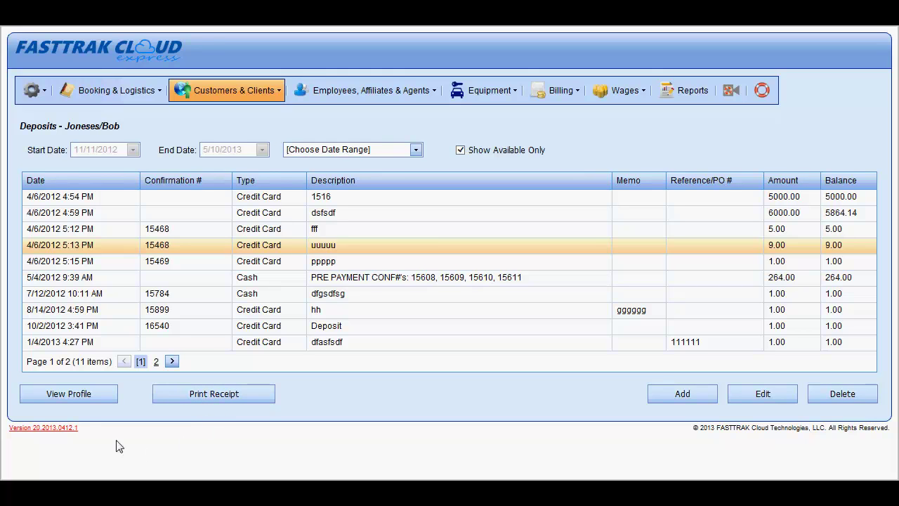
left_click(56, 395)
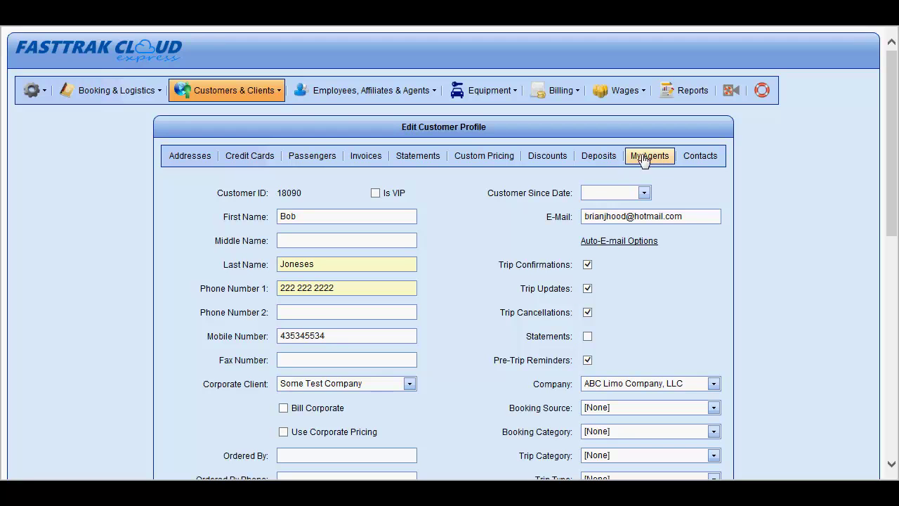
left_click(433, 98)
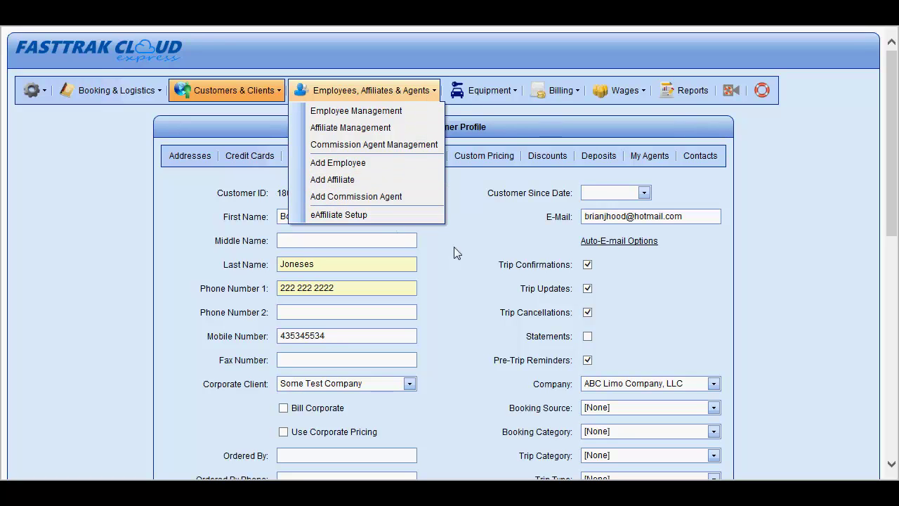
left_click(649, 156)
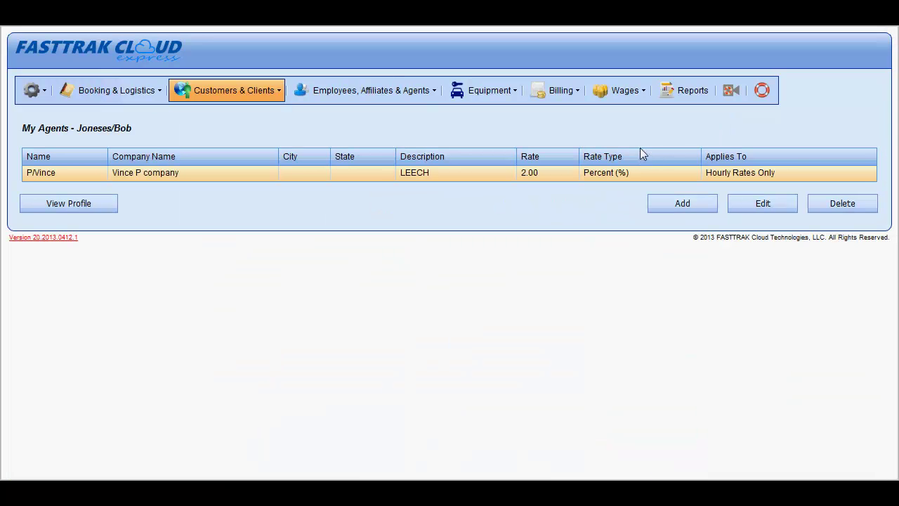
left_click(765, 207)
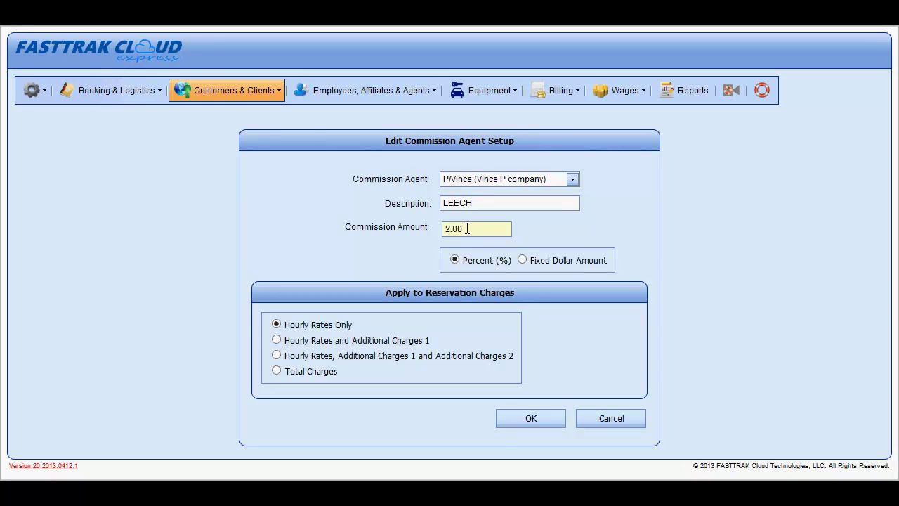
left_click(632, 91)
left_click(610, 423)
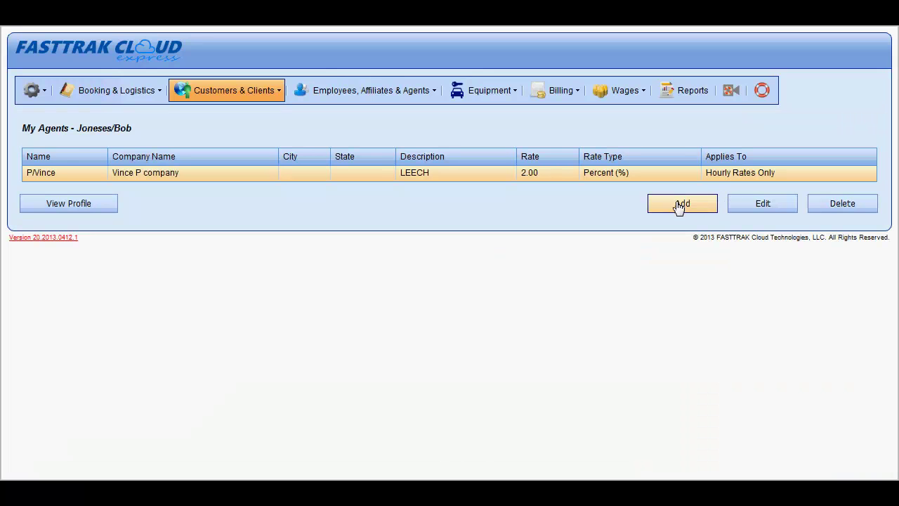
left_click(85, 210)
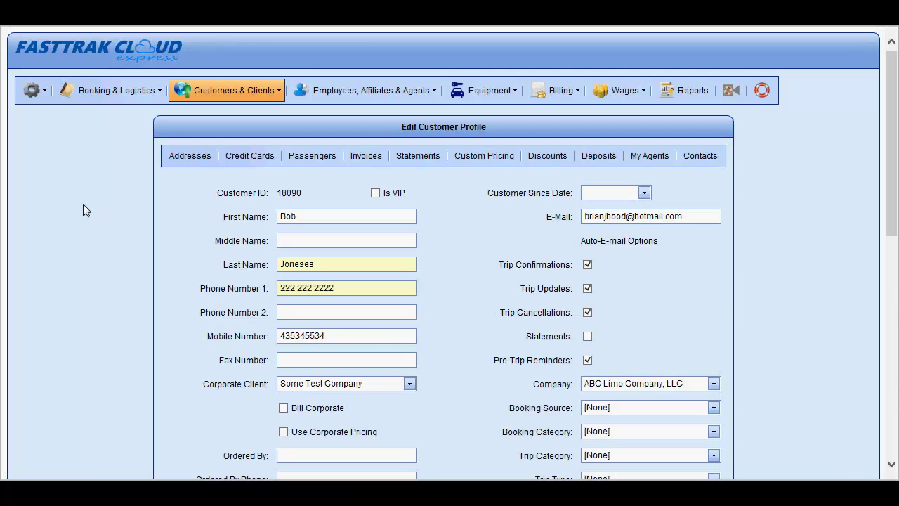
Open the customer's second contact from the Contacts tab in Edit Customer Contact.
left_click(700, 156)
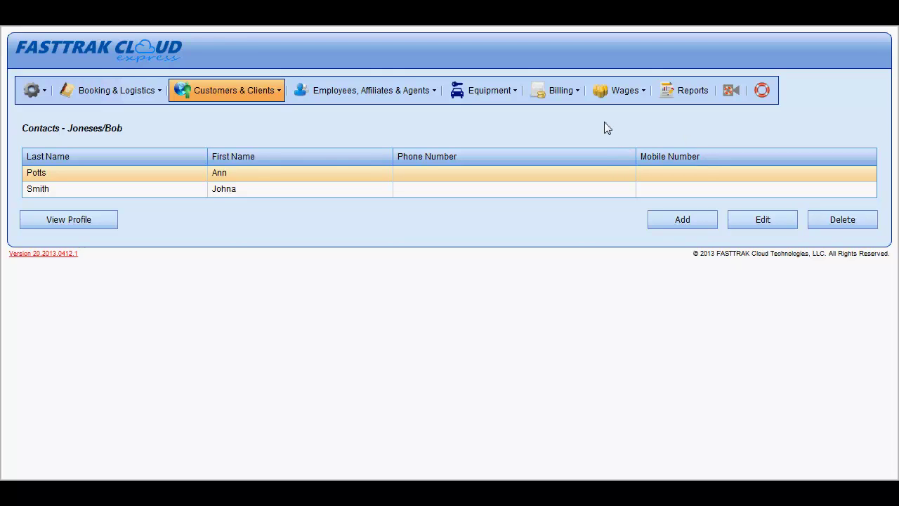
left_click(590, 190)
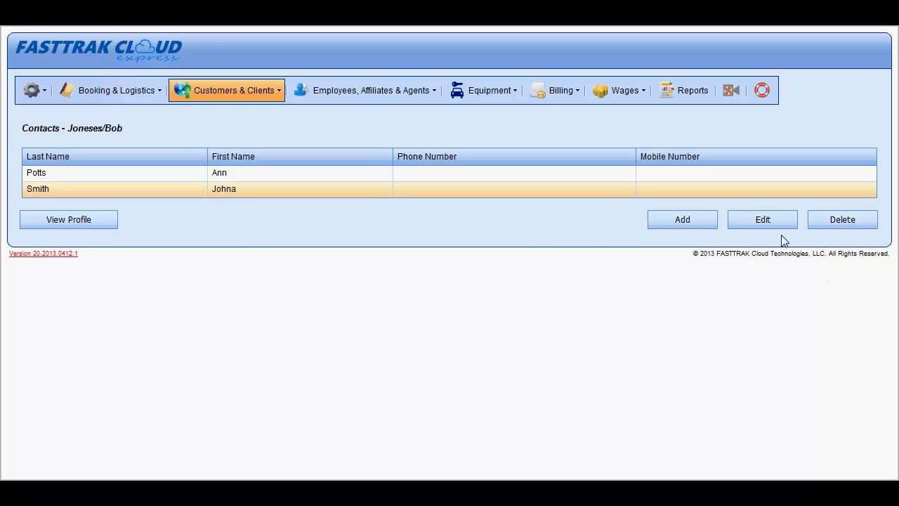
left_click(764, 221)
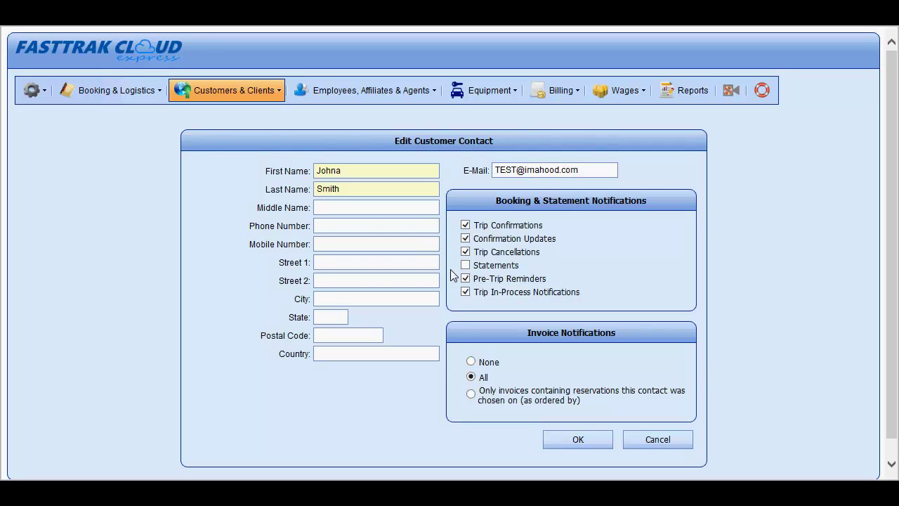
Select the contact's e-mail text and change invoice notifications from All to None.
left_click_drag(587, 170, 500, 168)
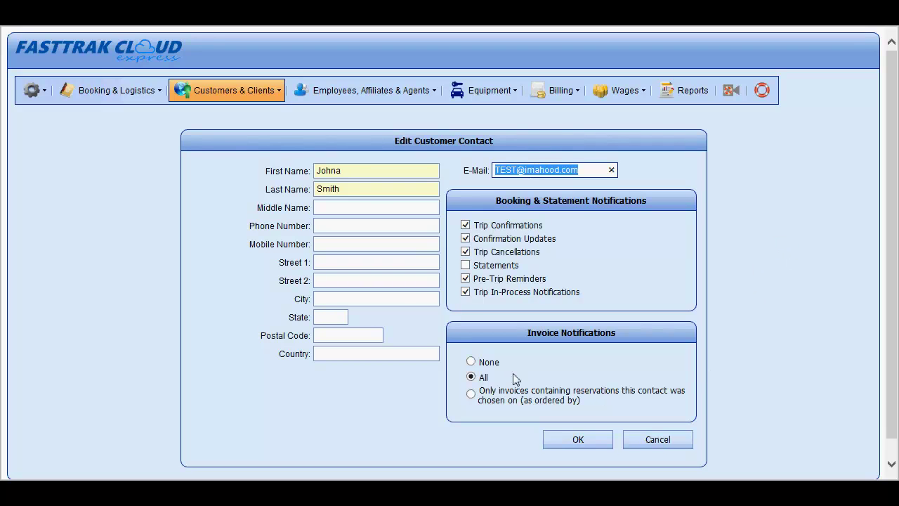
left_click(471, 360)
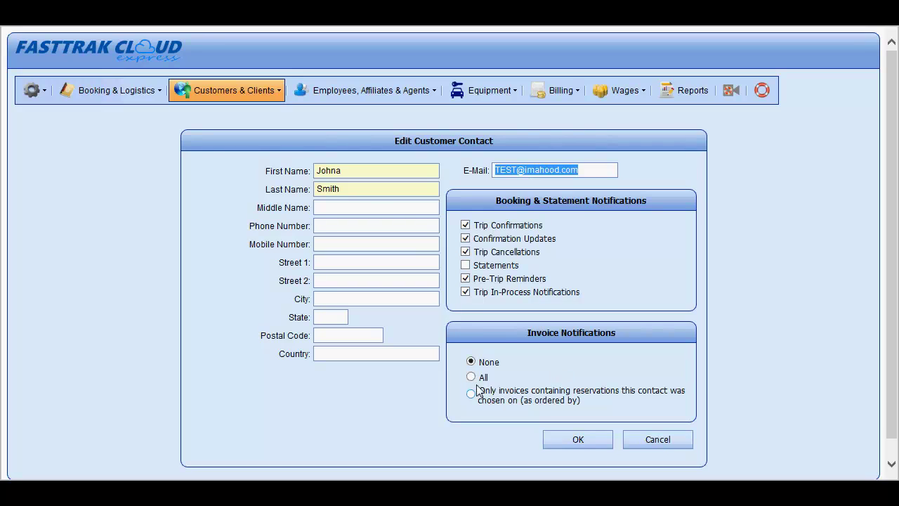